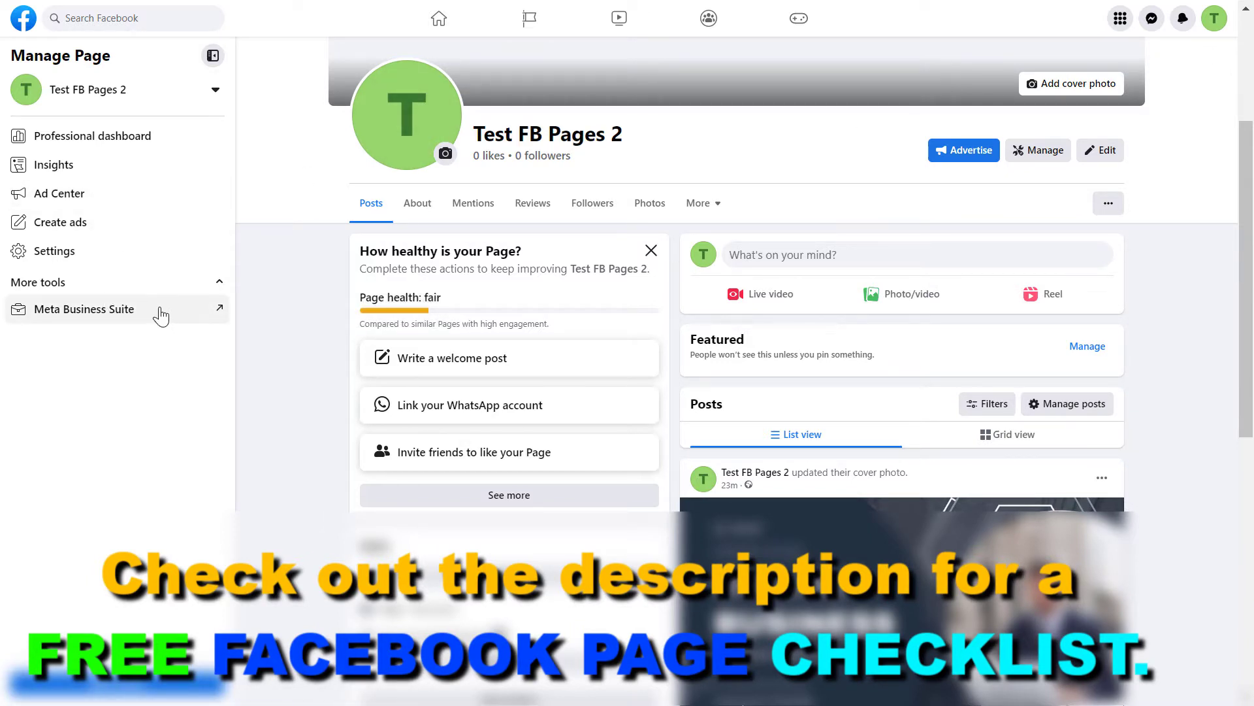
- Go to Meta Business Suite's Content area and show the A/B Tests list
click(157, 310)
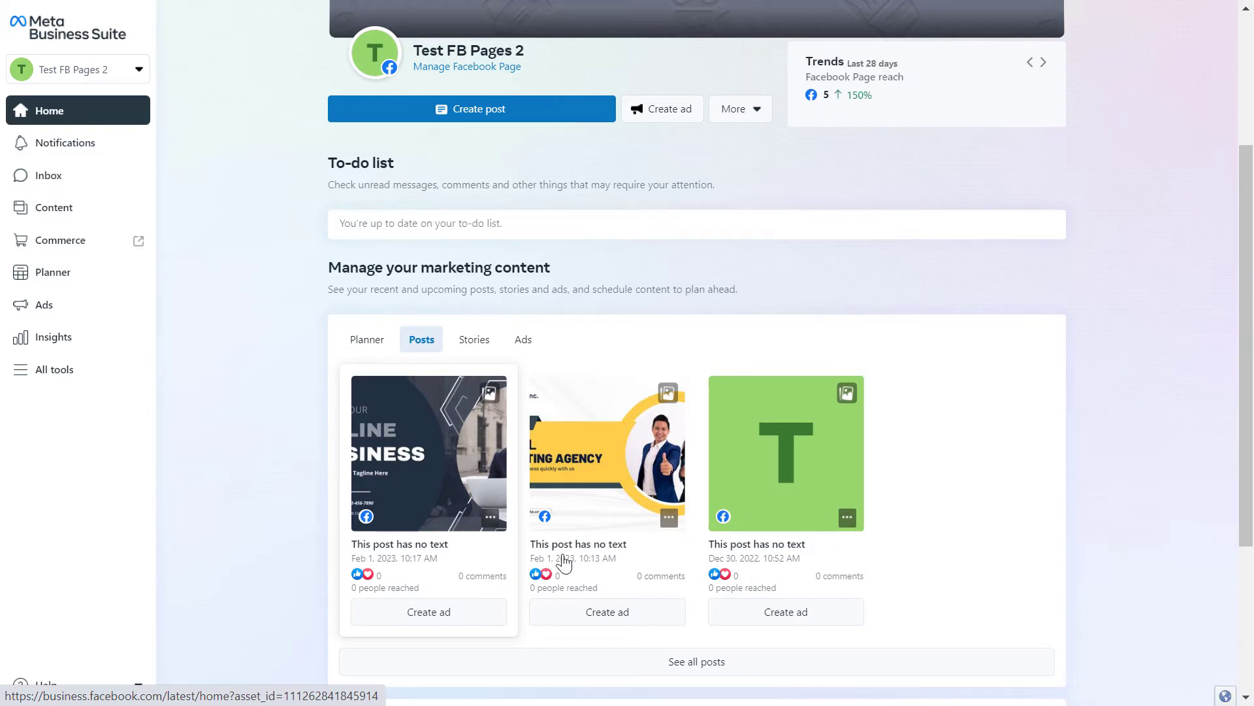
click(63, 203)
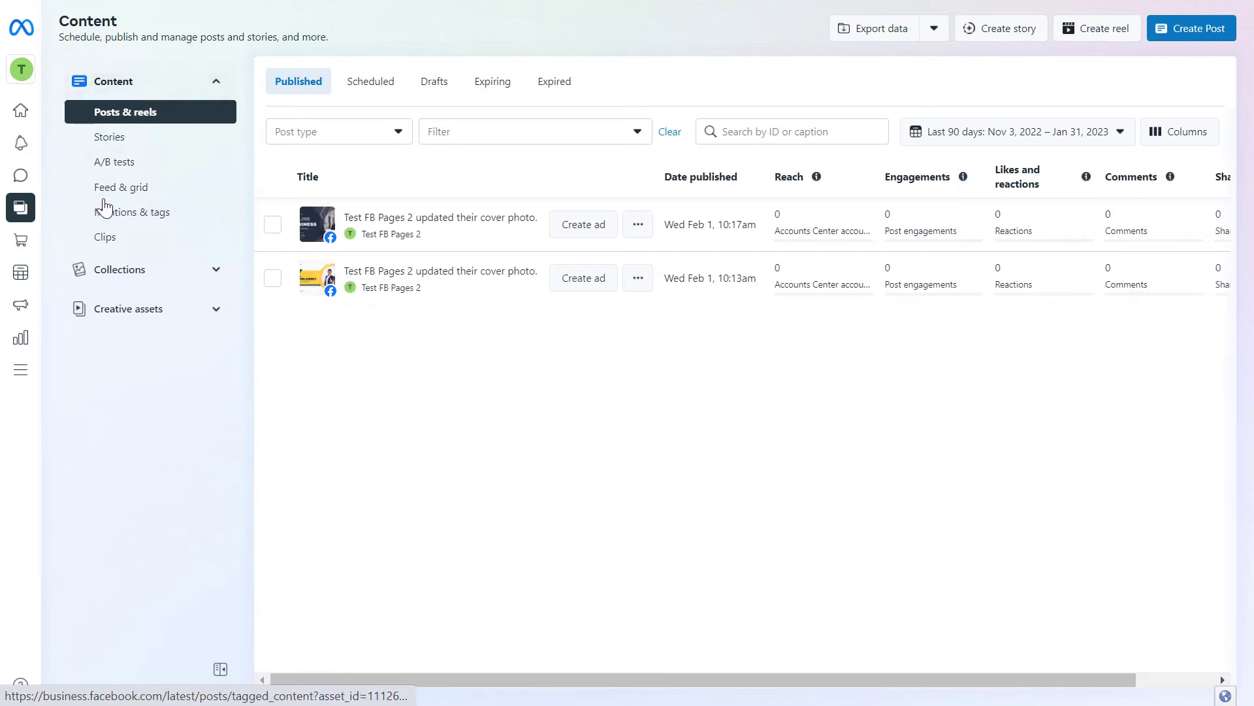
click(148, 171)
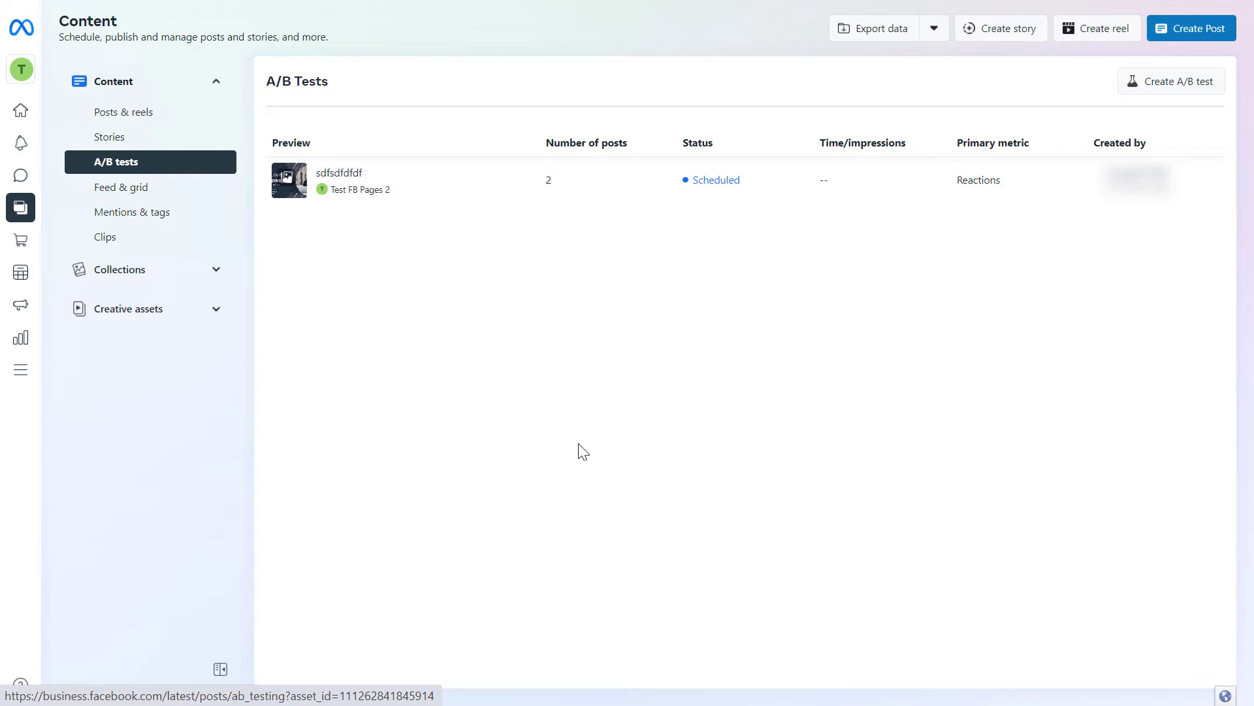
- Create a new A/B test with Version A as an Image post reading 'sdfdfdf'
click(1156, 92)
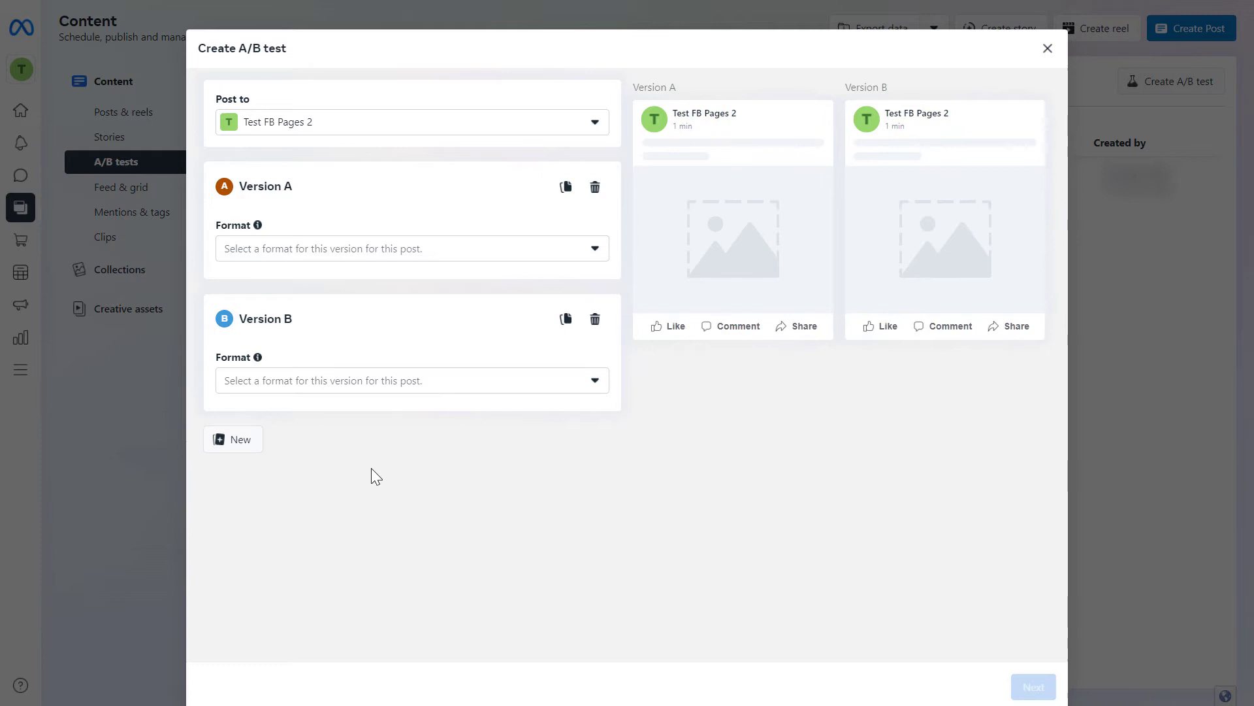
click(324, 254)
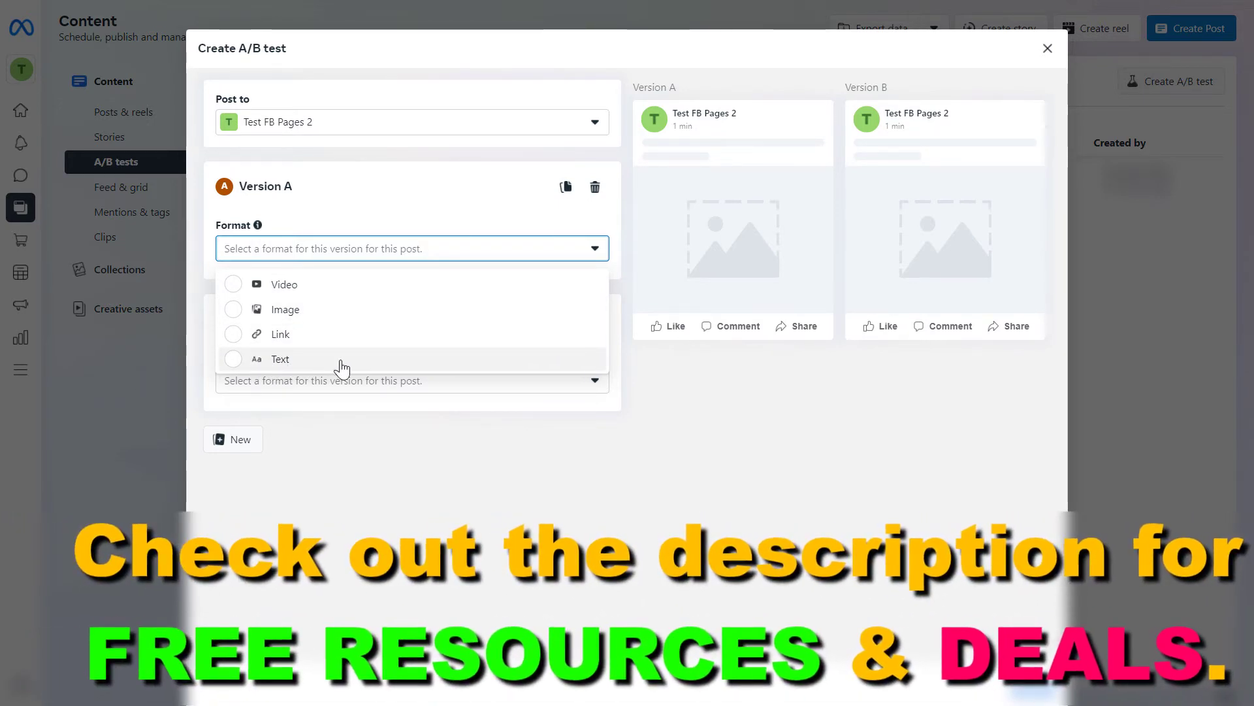
key(Return)
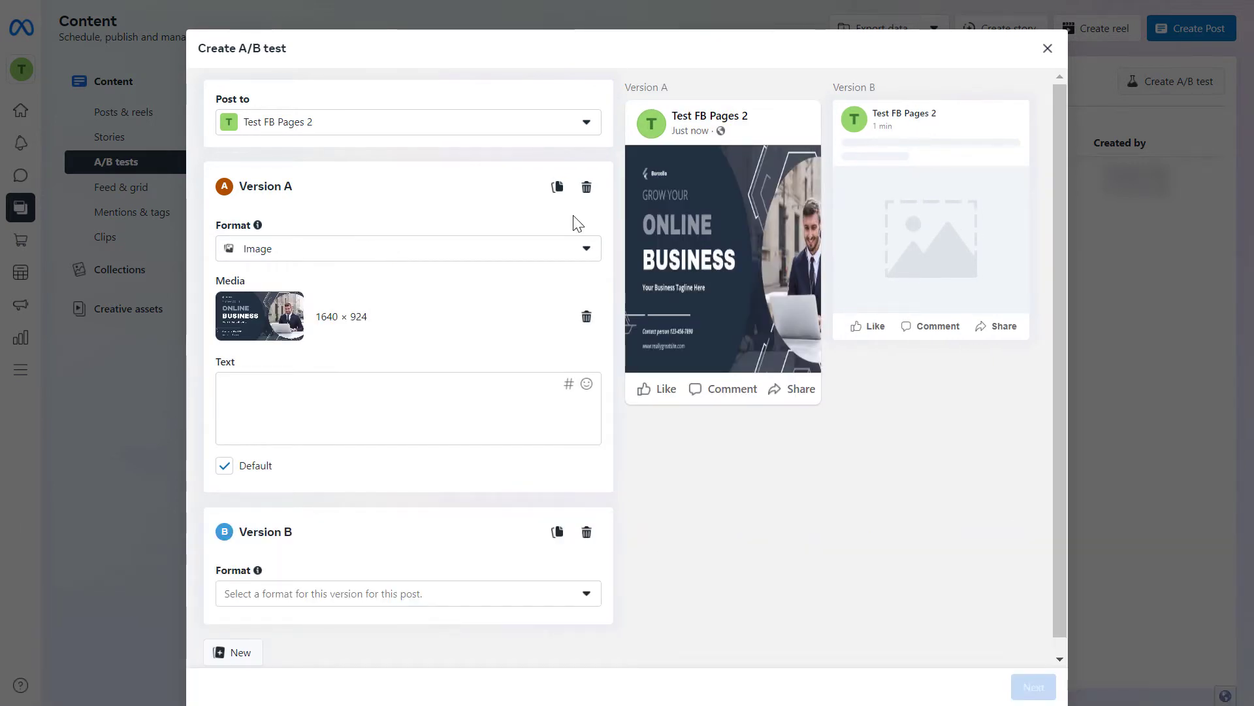
click(348, 404)
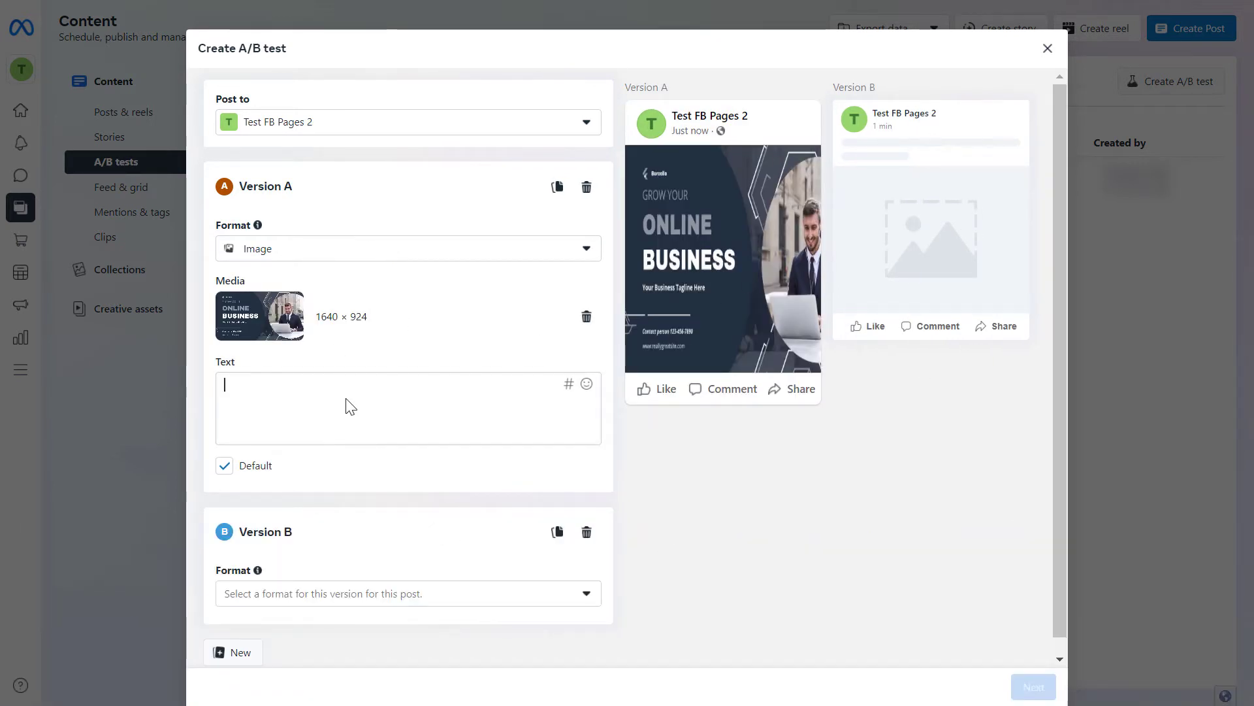
text(sdfdfdf)
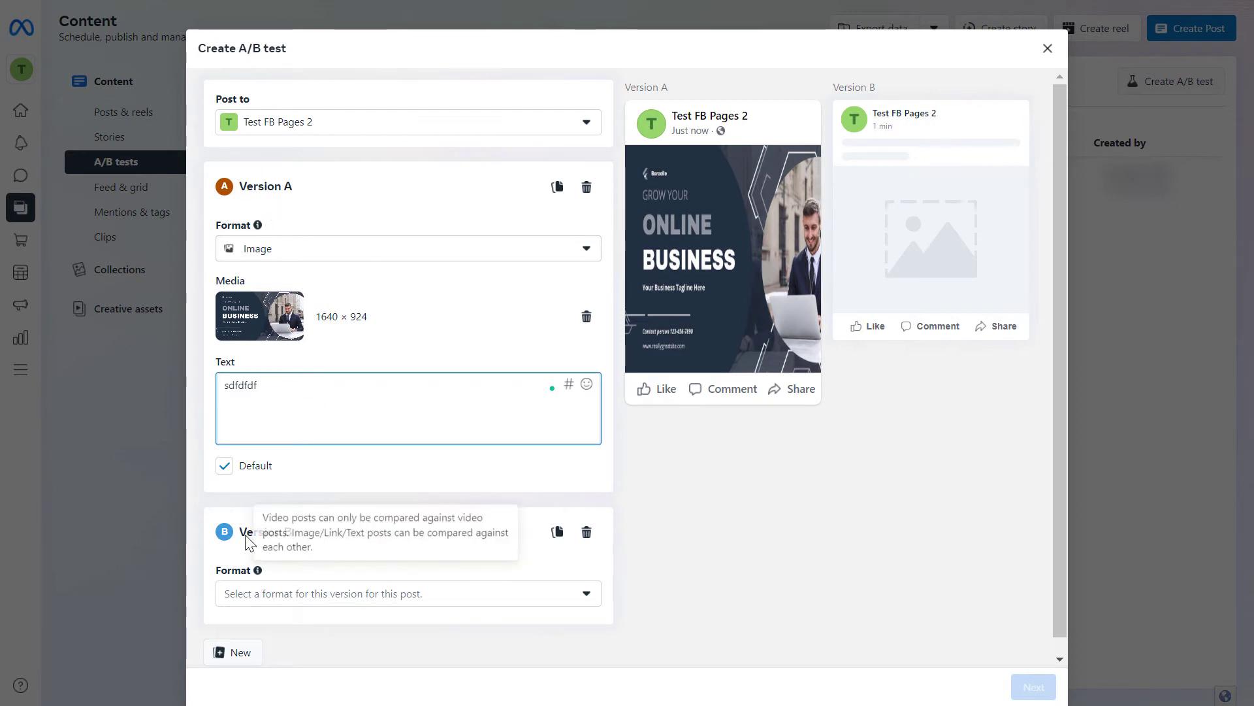
- Set Version B to Image format with the same 1640 × 924 photo as Version A
click(353, 594)
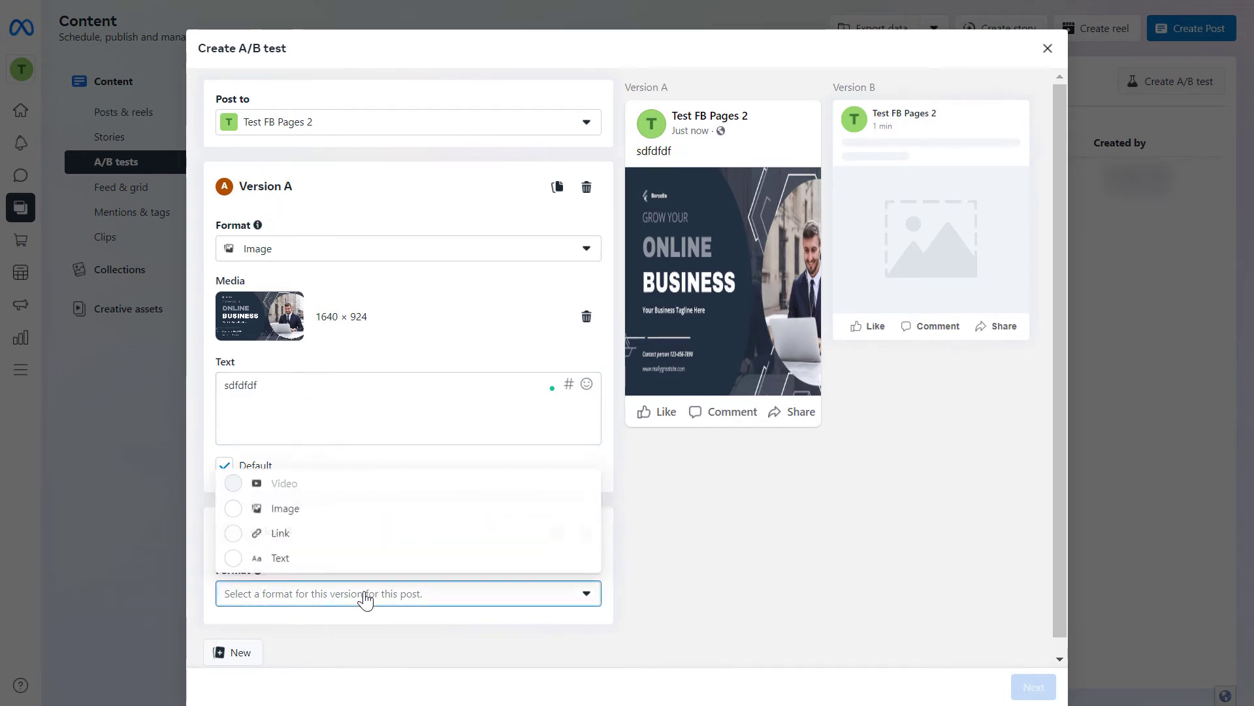
click(247, 509)
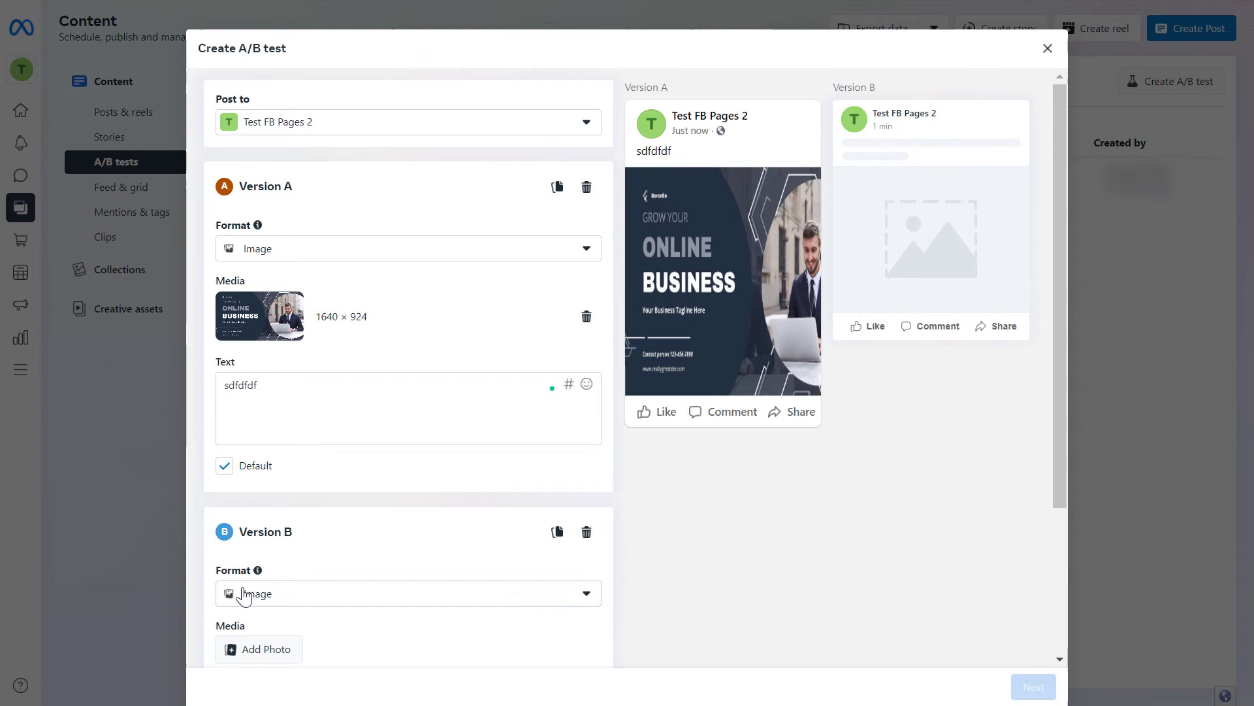
scroll(244, 595, down, 3)
click(274, 447)
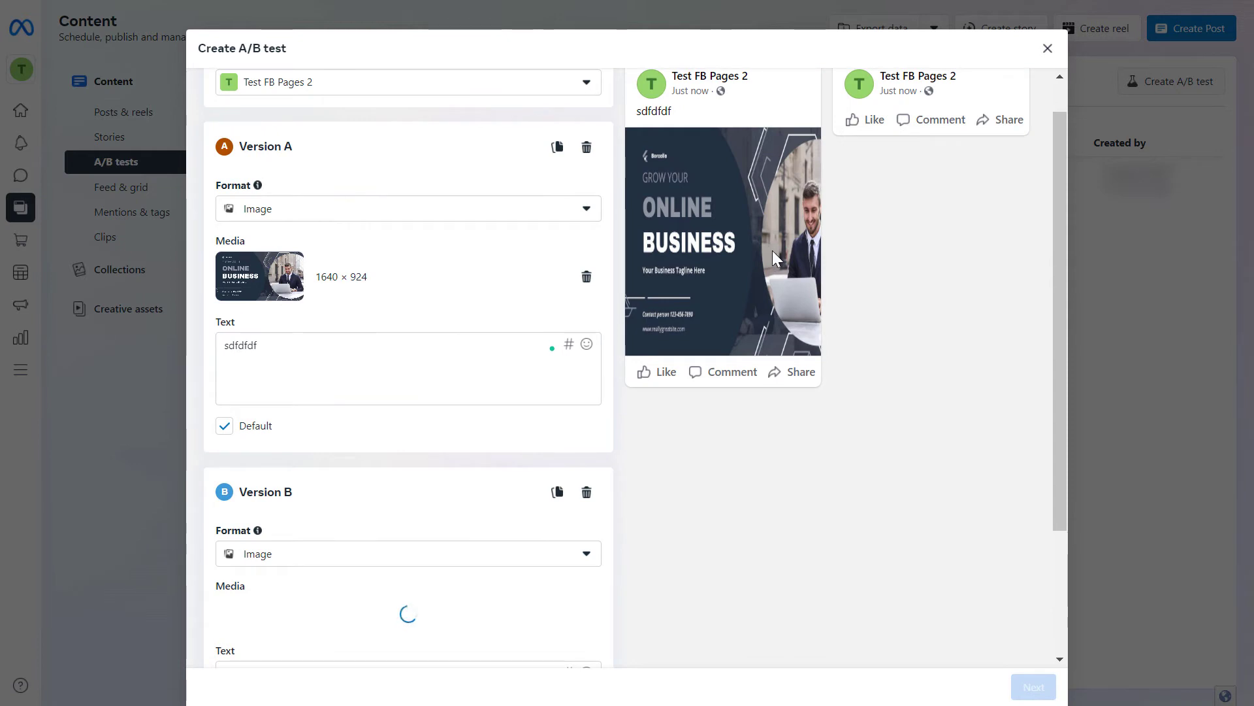
scroll(302, 477, down, 4)
scroll(395, 338, up, 5)
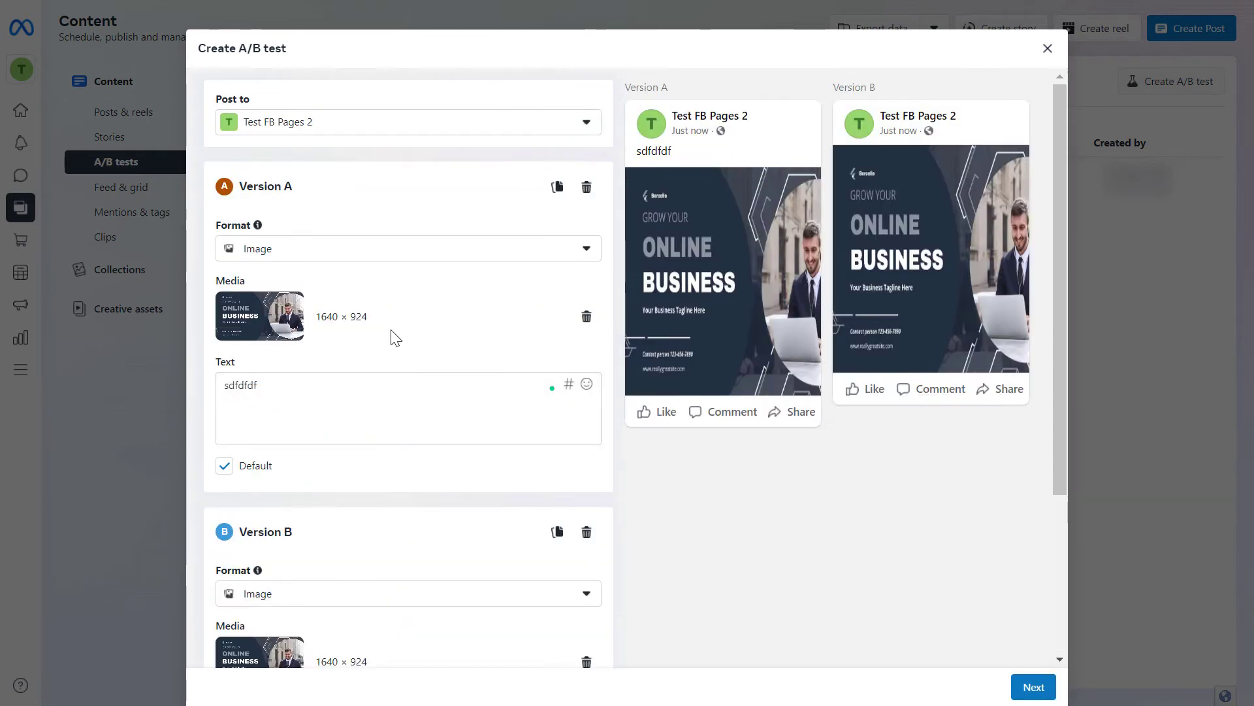
scroll(280, 457, down, 3)
click(276, 588)
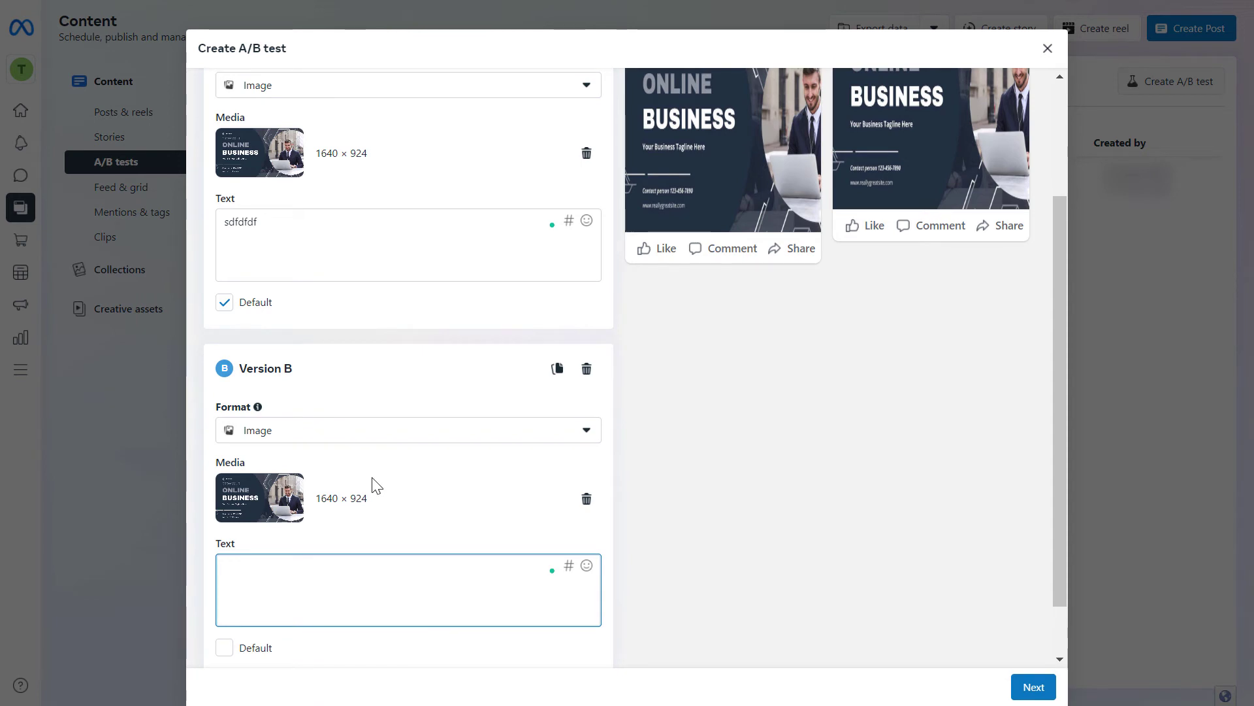
scroll(403, 473, up, 3)
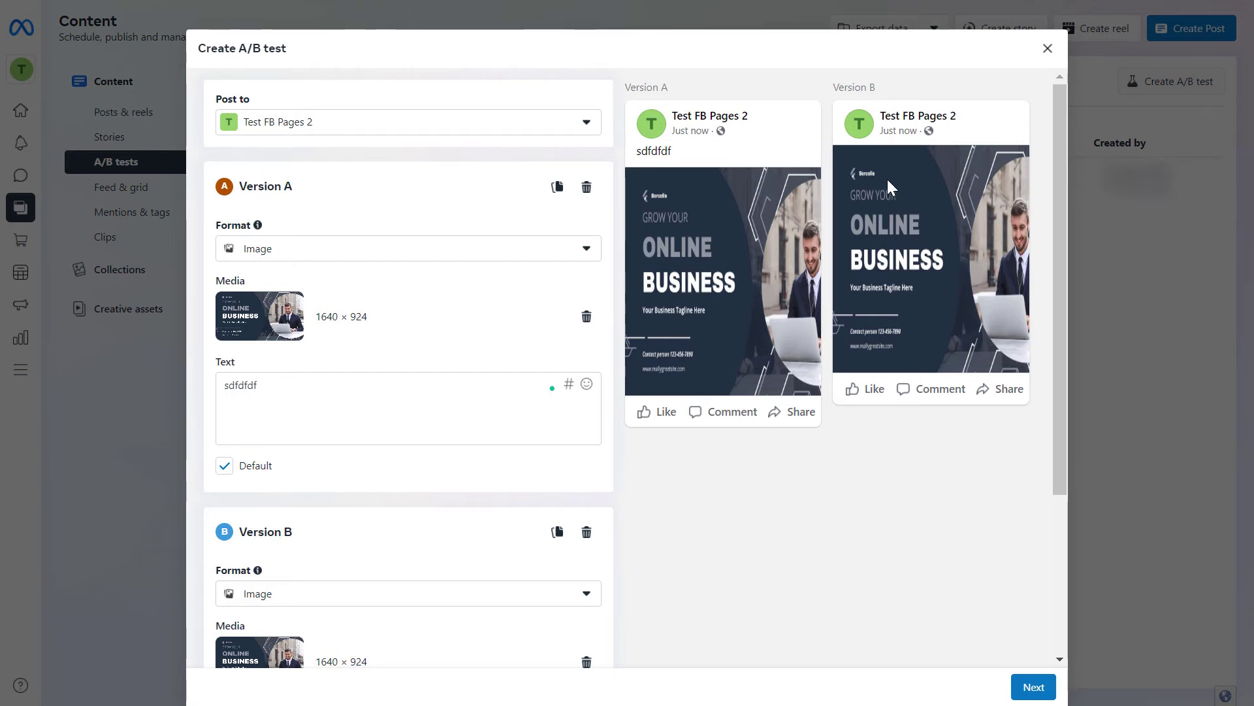
- Continue to the test settings and name the test 'Test AB test'
click(1033, 686)
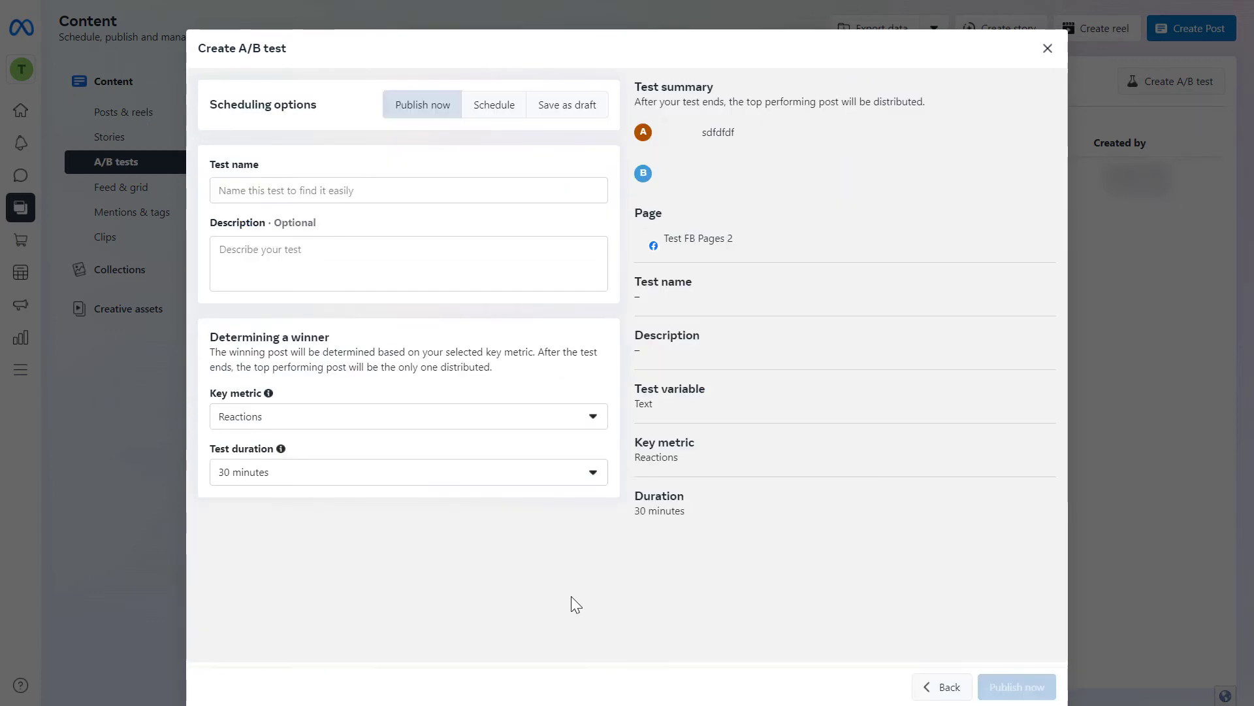
click(317, 191)
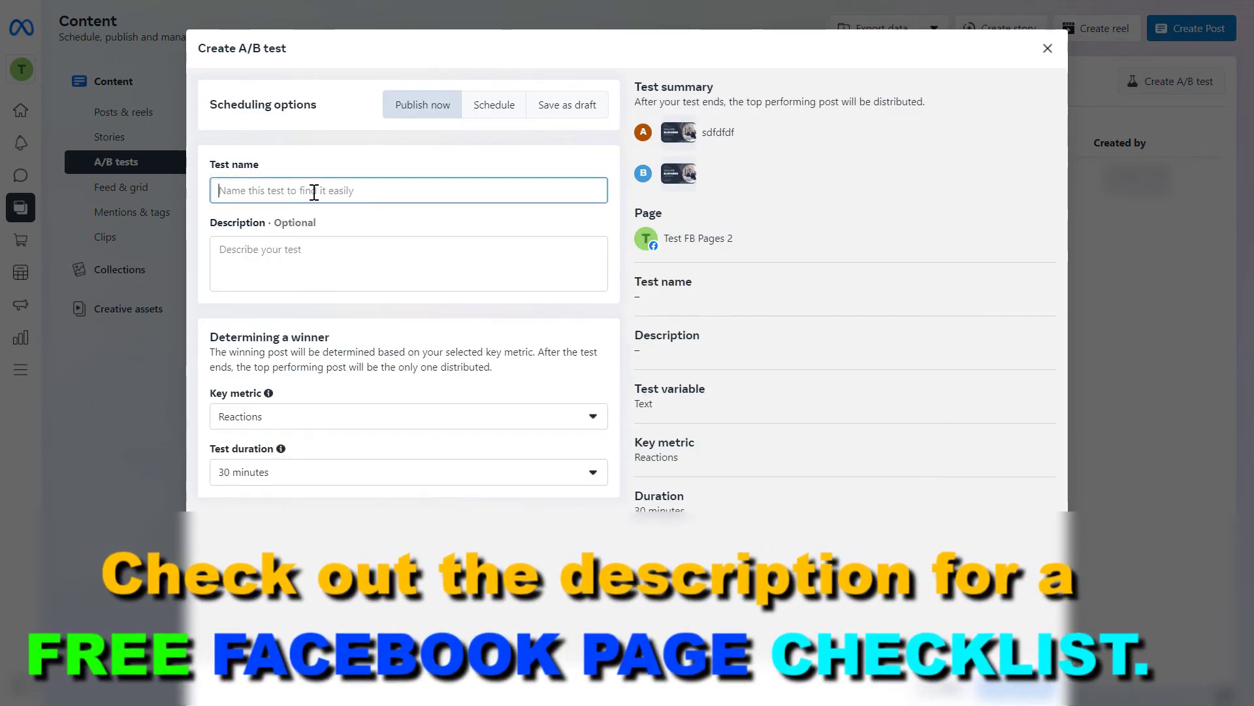
text(Test AB test)
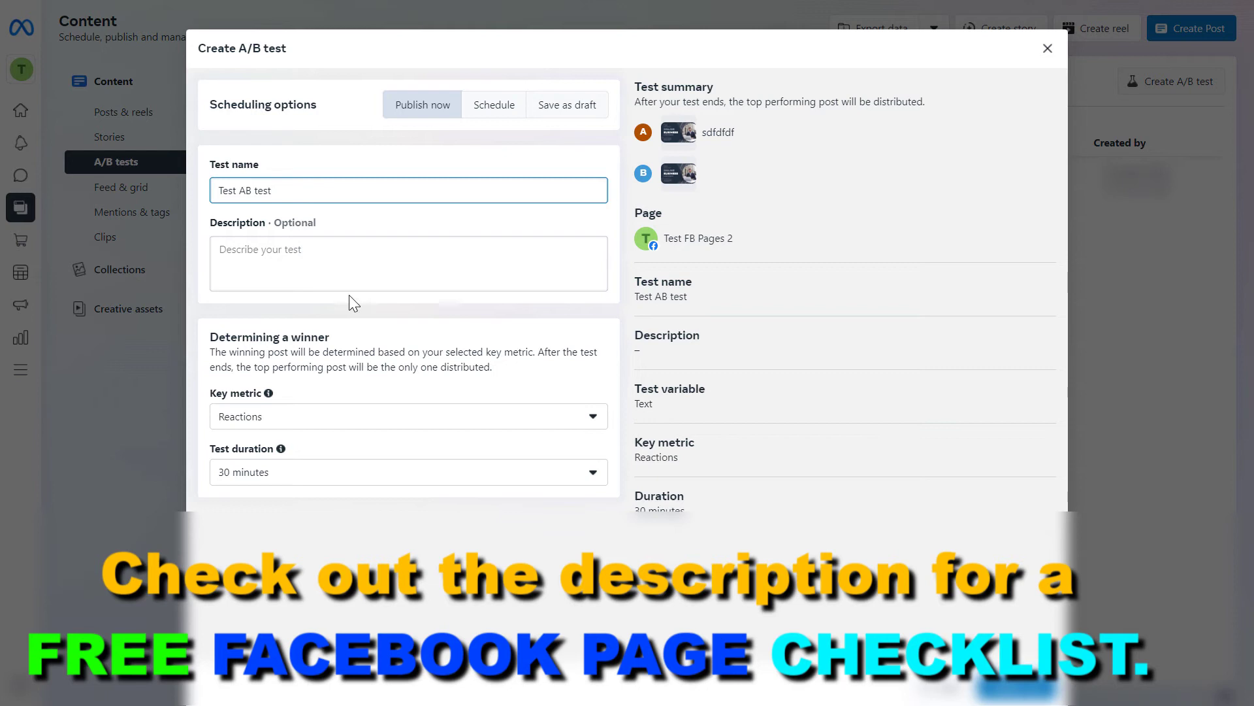
drag(238, 336, 329, 337)
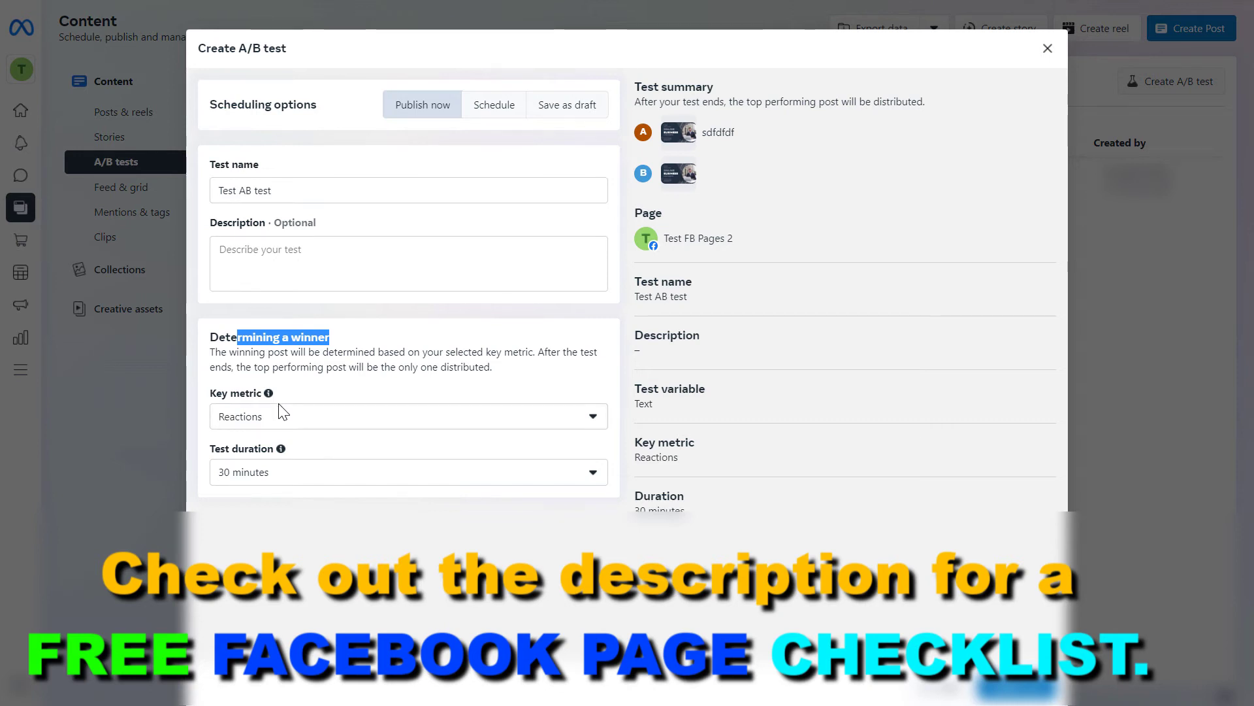
click(288, 423)
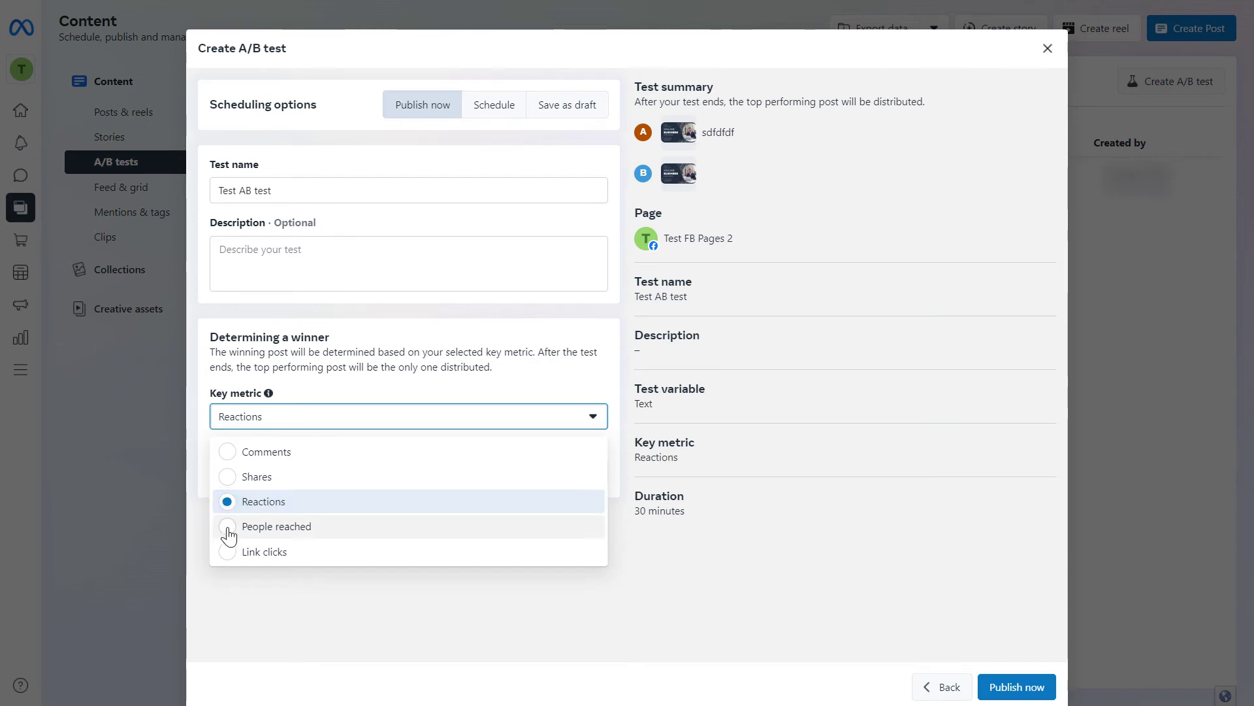
- Set People reached as the key metric with a 24-hour duration, and choose Schedule
click(261, 527)
click(291, 476)
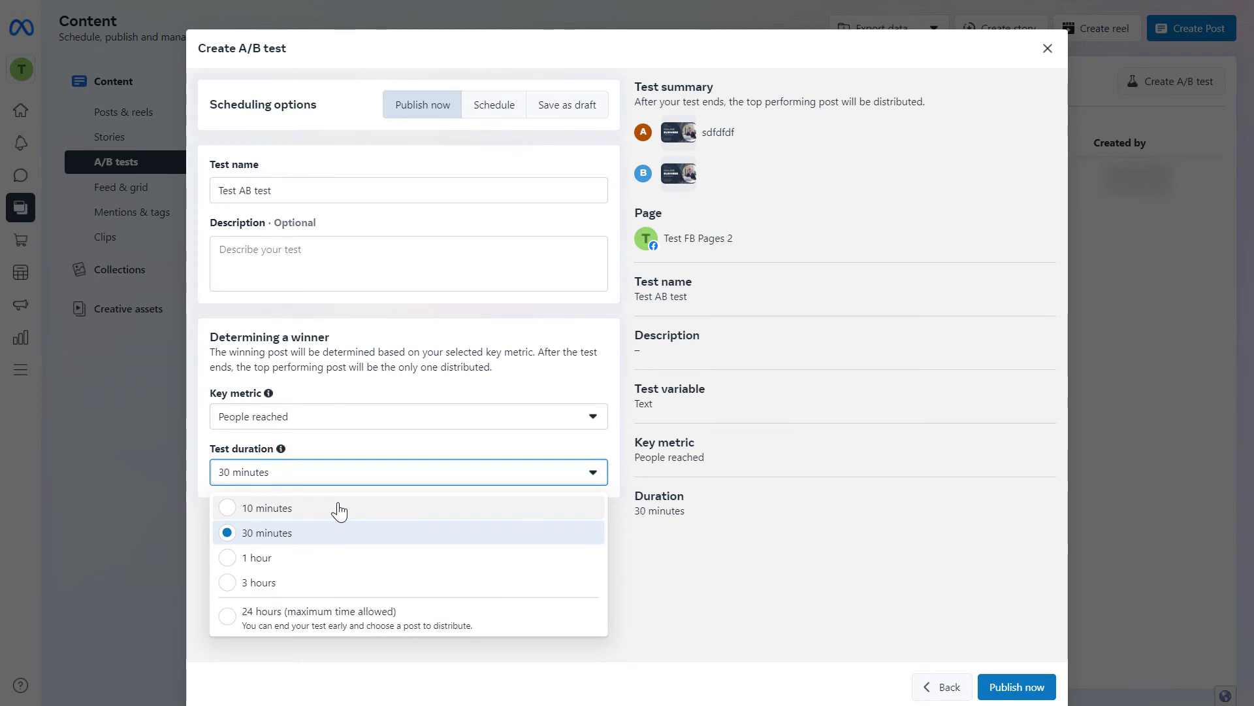
mouse_move(281, 449)
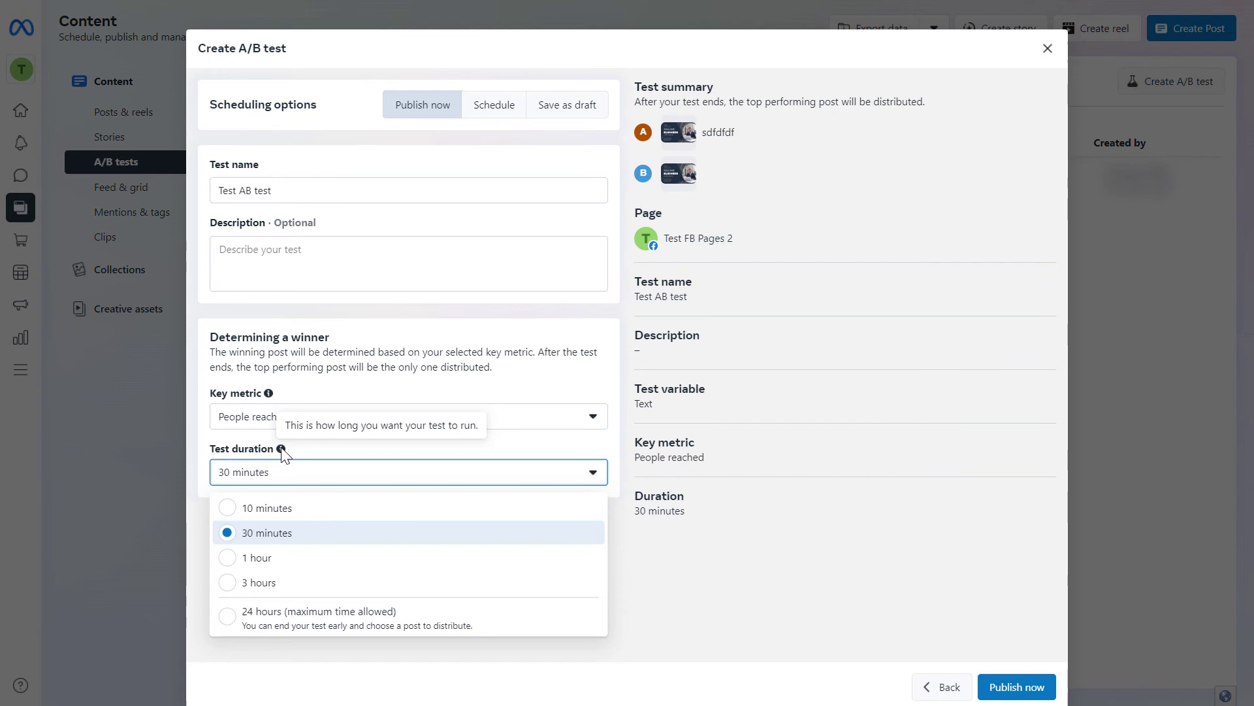
click(226, 626)
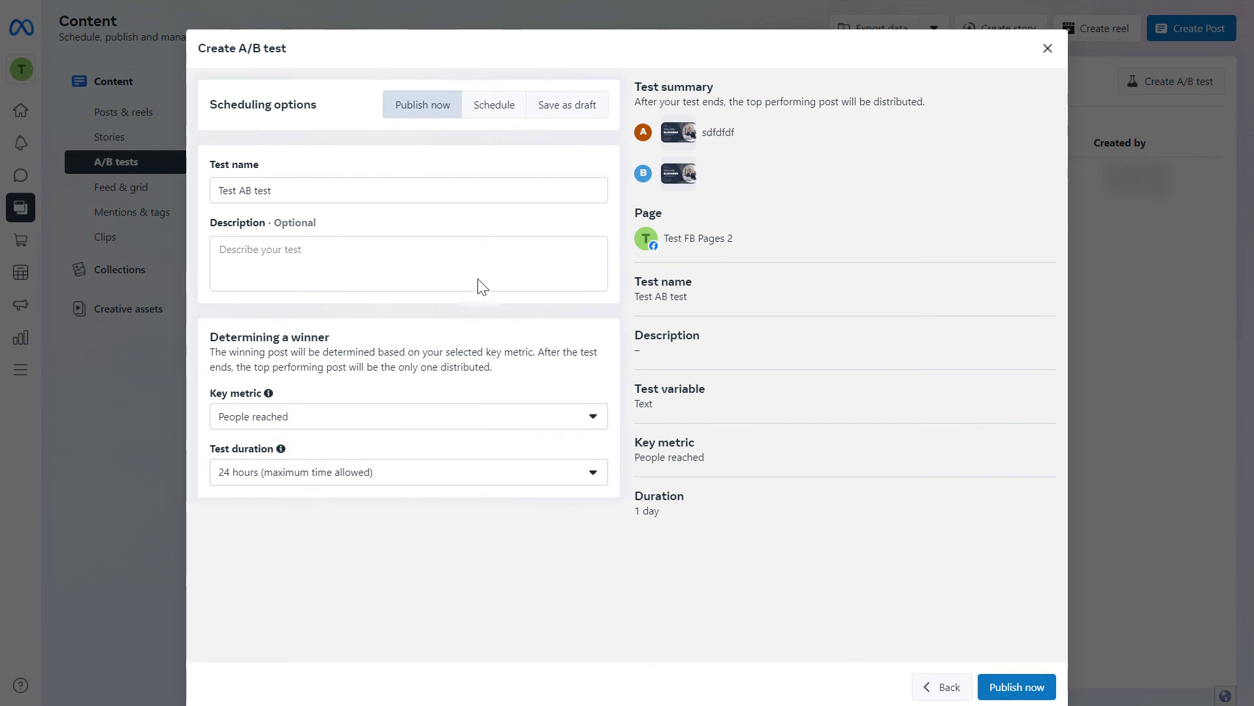
click(506, 108)
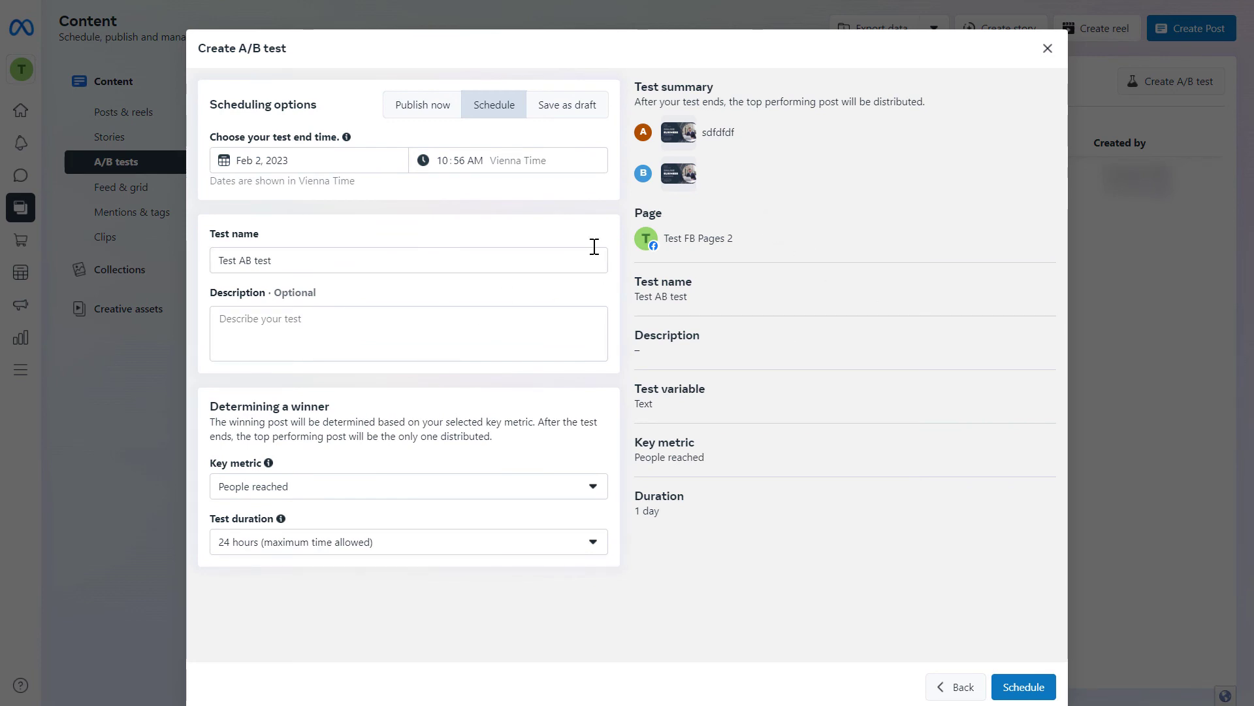
- Set the test's end date to February 3, 2023 and schedule the A/B test
click(325, 162)
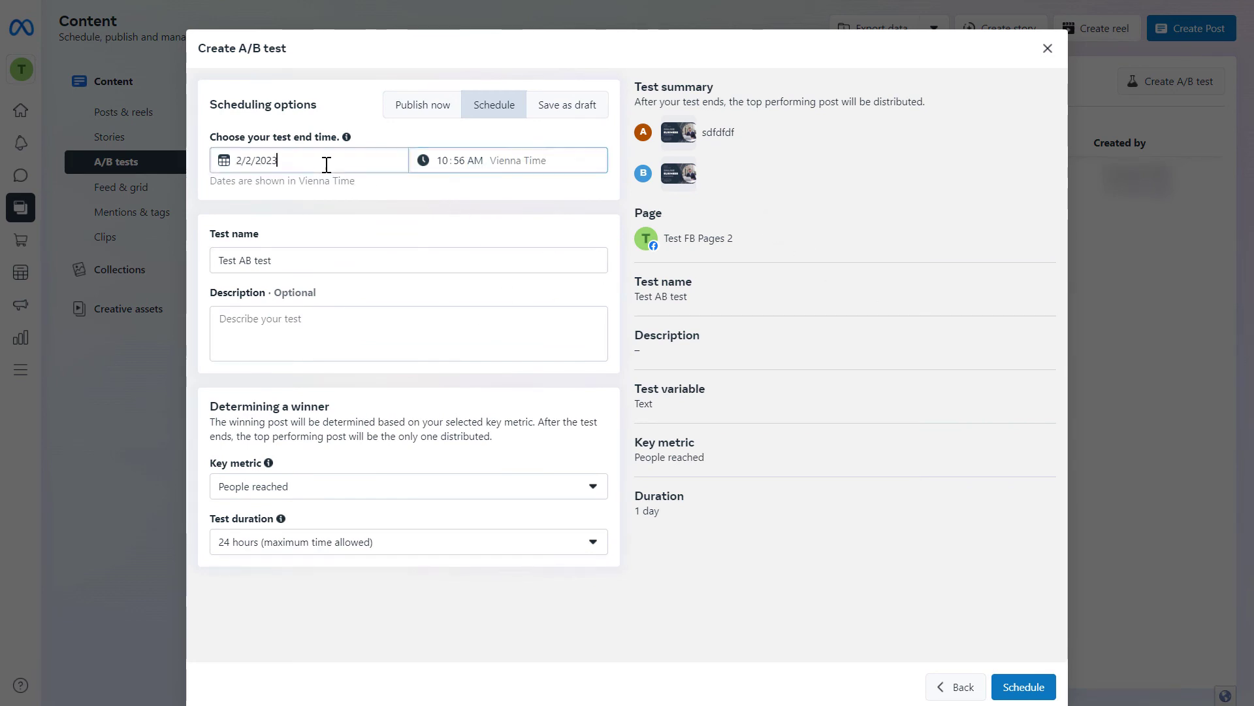
click(349, 239)
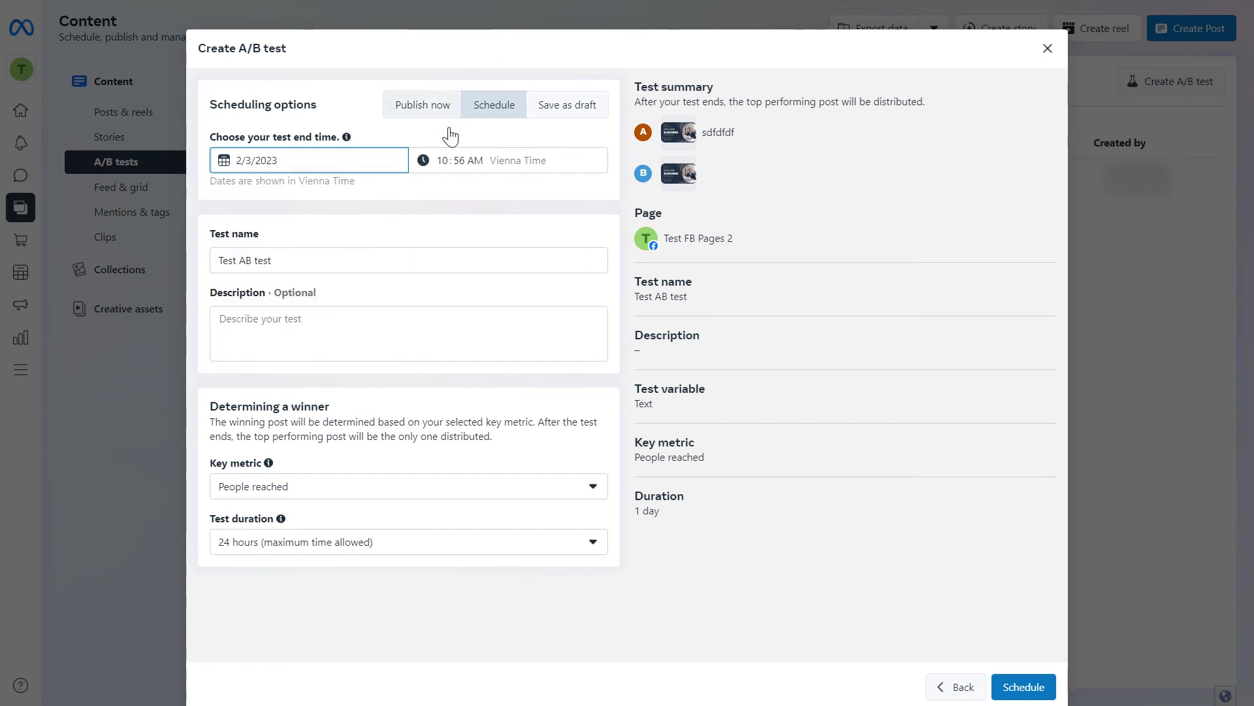
click(1034, 686)
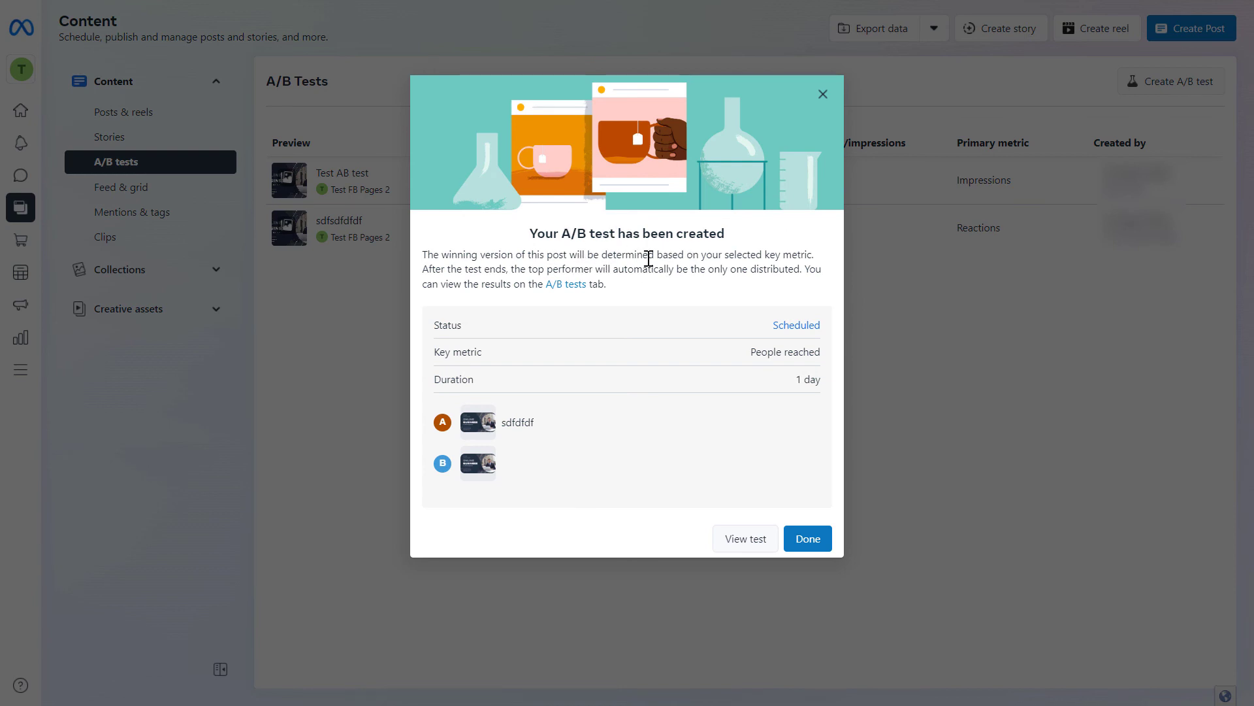
- Review the confirmation showing People reached as the key metric over 1 day
drag(743, 254, 820, 256)
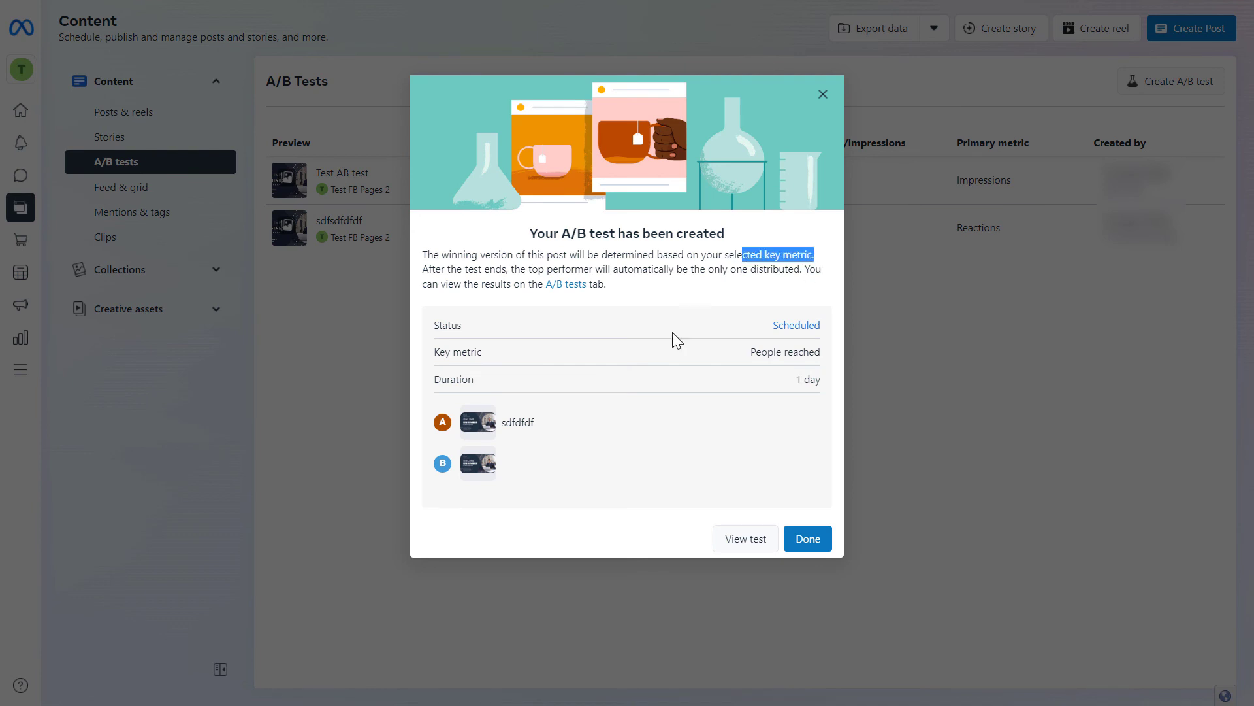
drag(828, 354, 663, 361)
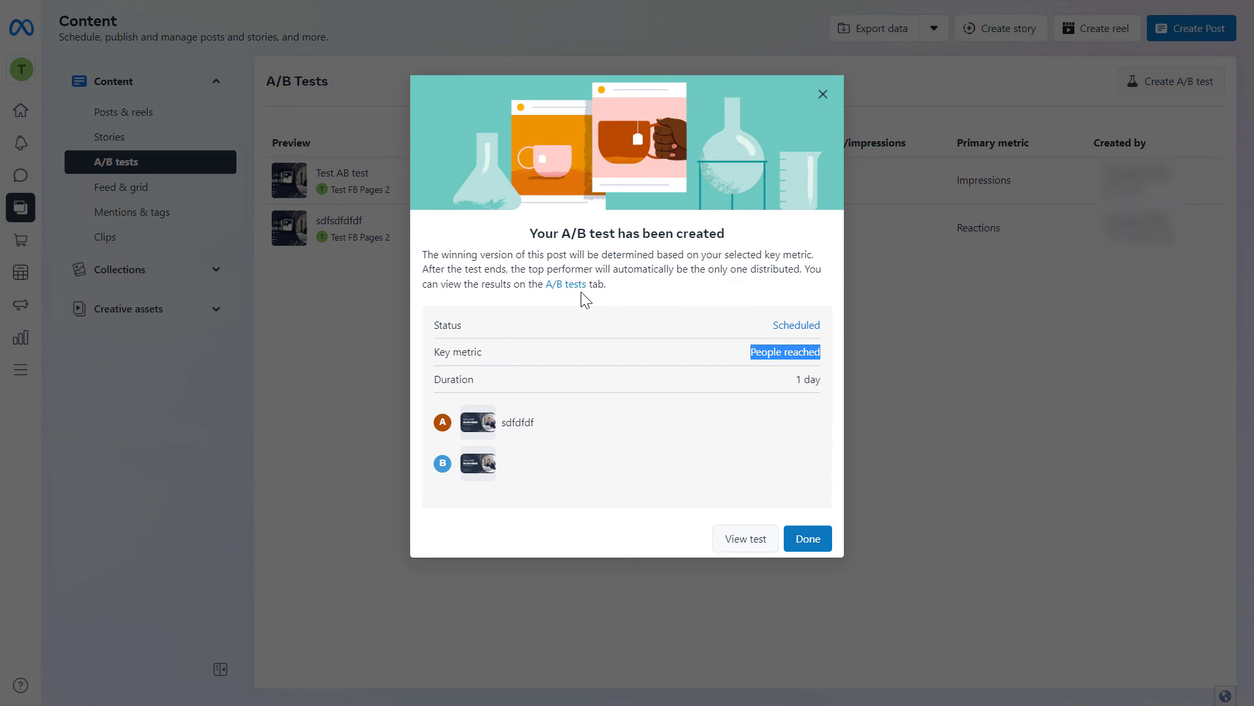
- Close the confirmation and open the Test Results panel for 'Test AB test'
click(823, 96)
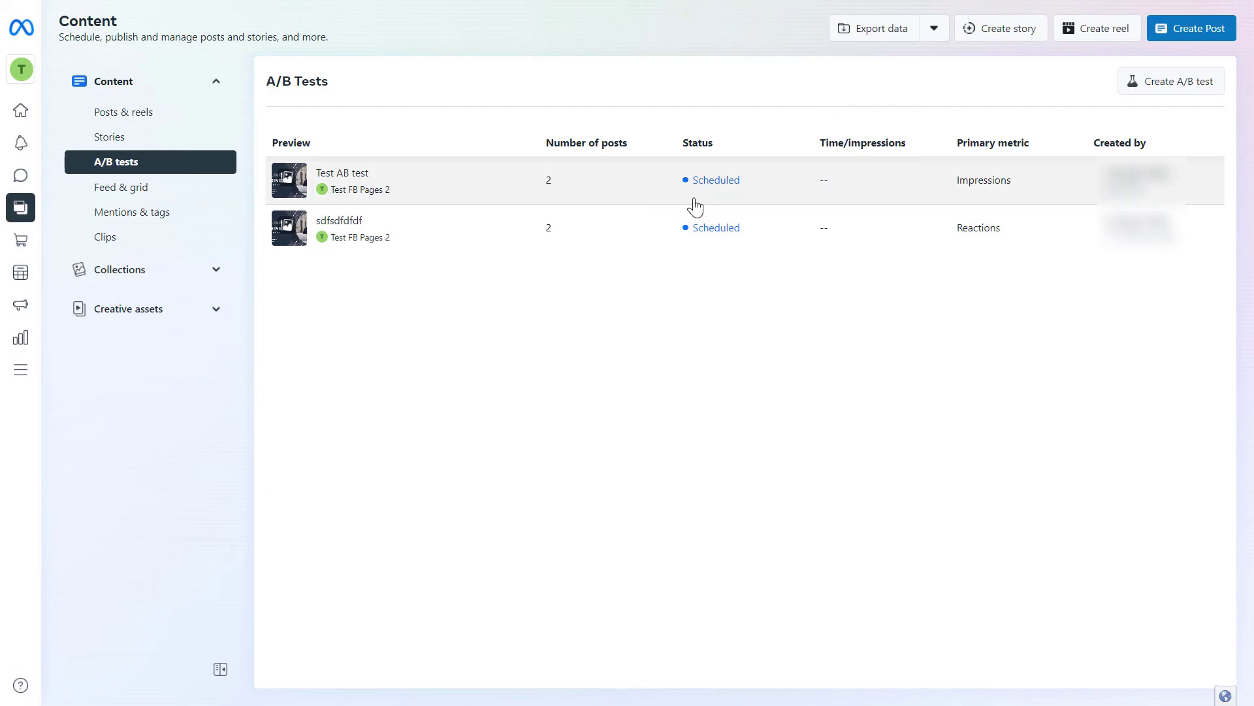
click(669, 190)
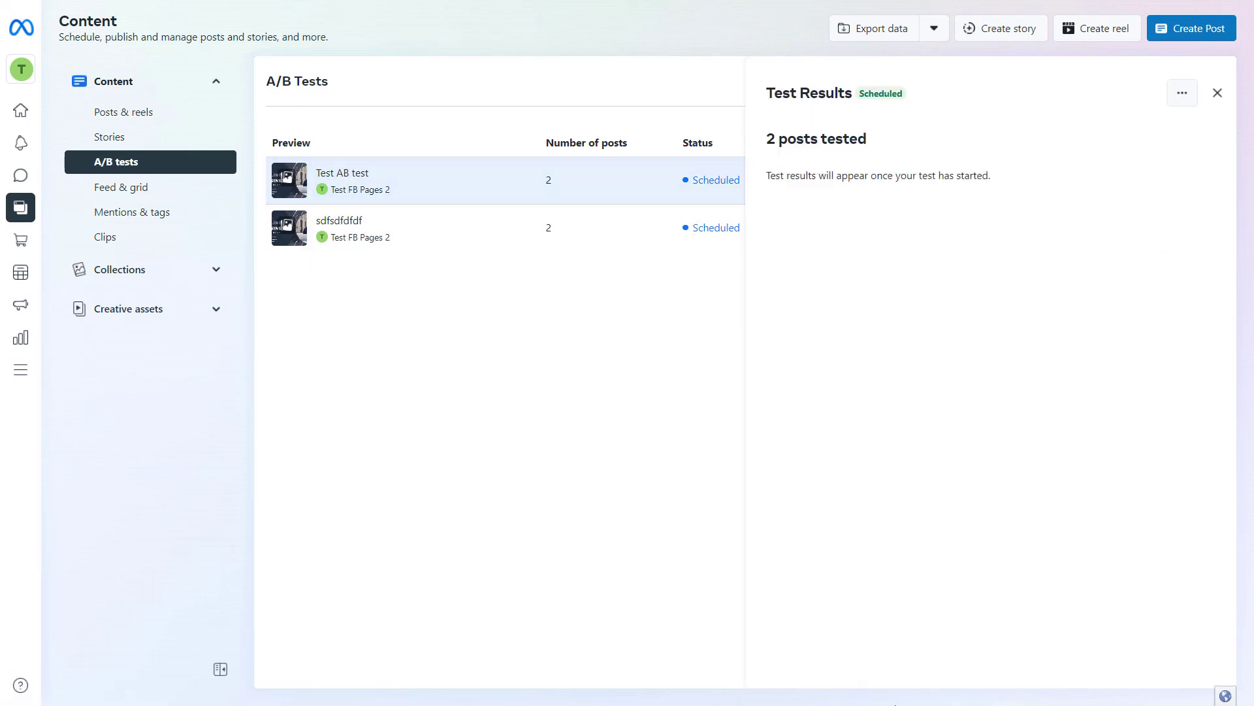